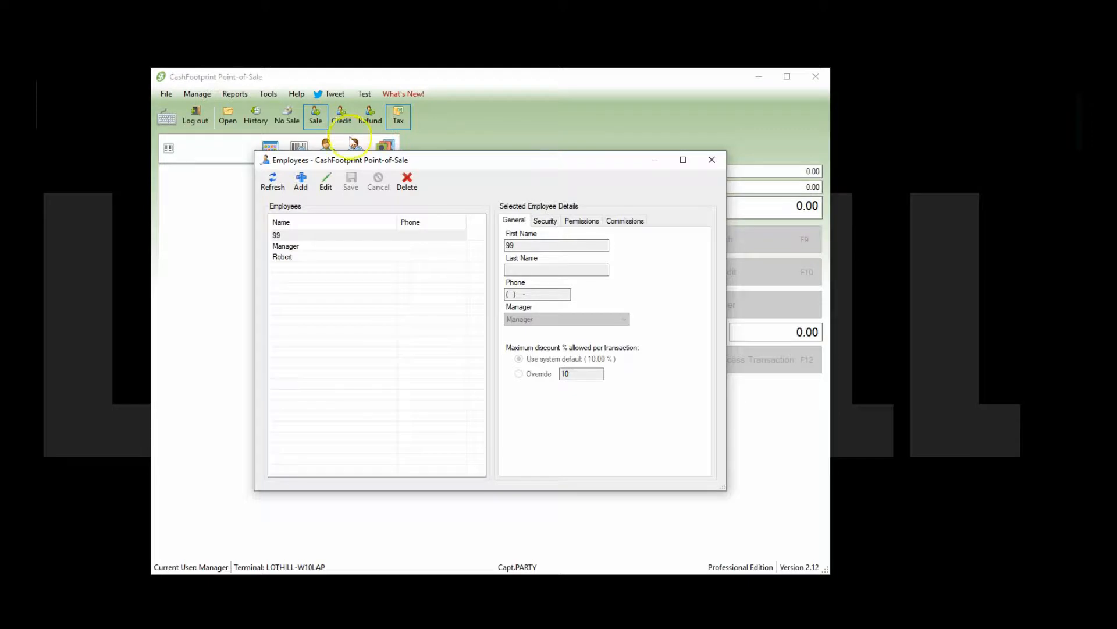
Step: Create a new employee with a first name, plus a login user name and password on the Security tab
{"action": "left_click", "coordinate": [308, 188]}
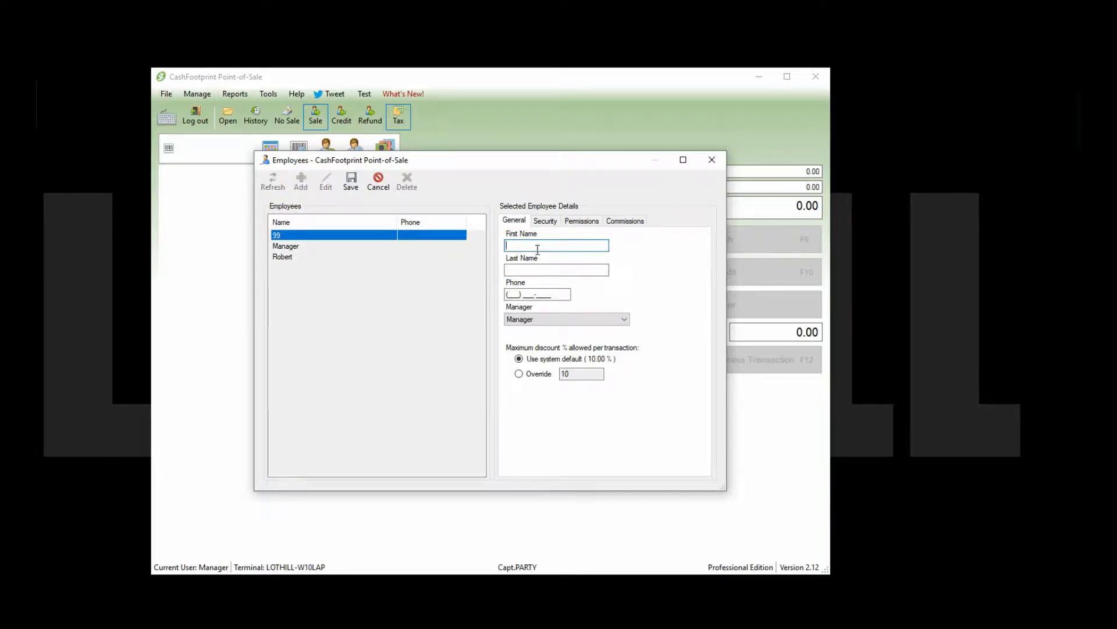
{"action": "type", "text": "Max"}
{"action": "left_click", "coordinate": [618, 216]}
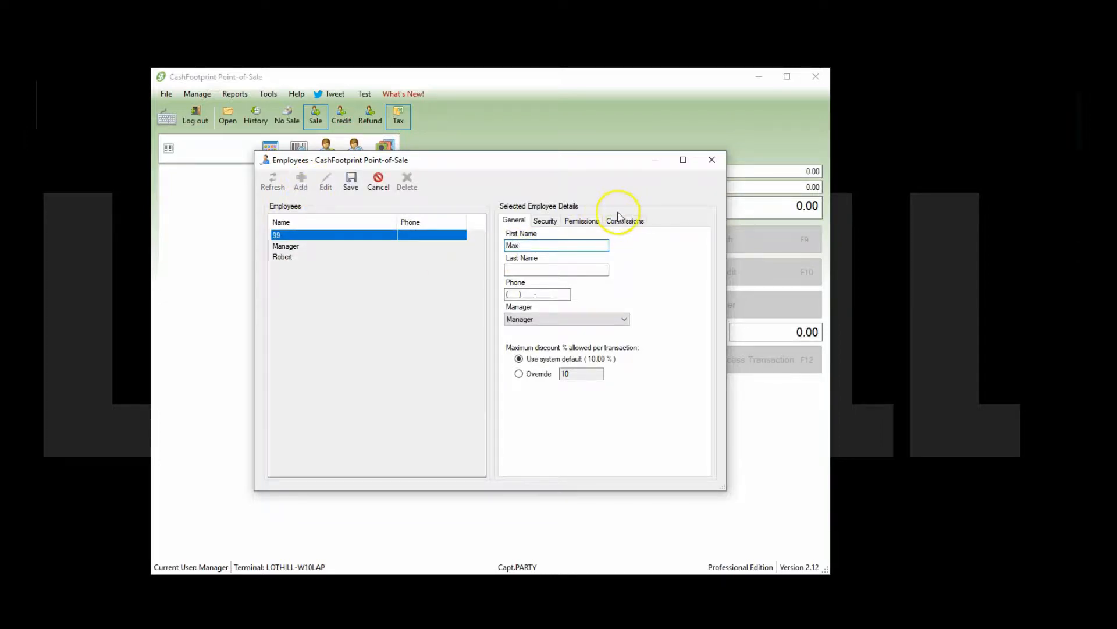
{"action": "left_click", "coordinate": [536, 219]}
{"action": "left_click", "coordinate": [544, 244]}
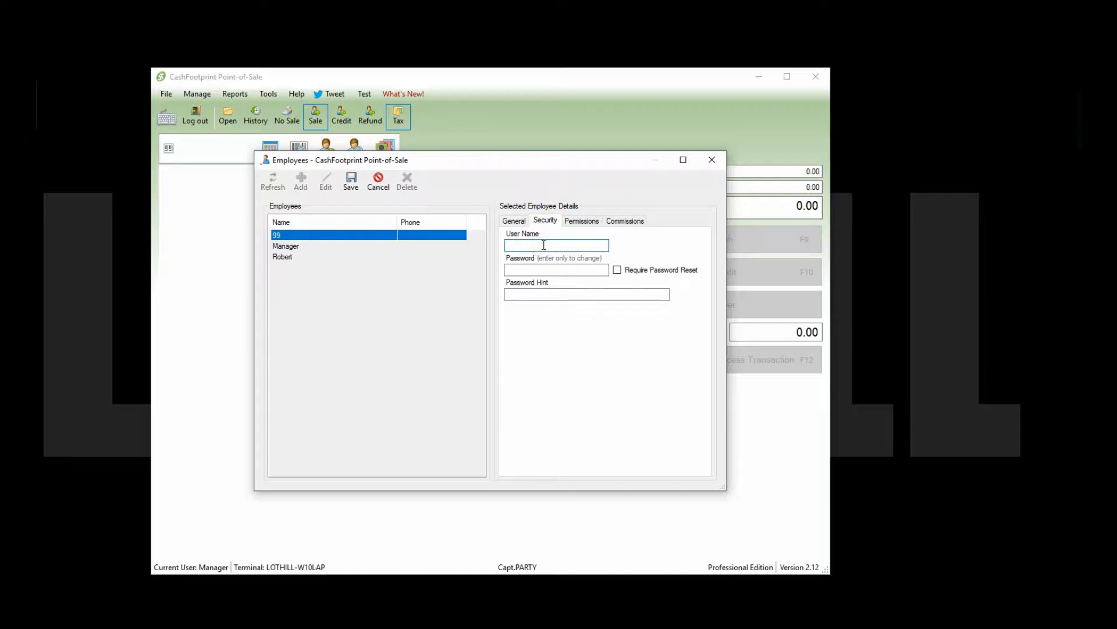
{"action": "type", "text": "22"}
{"action": "left_click", "coordinate": [543, 268]}
{"action": "type", "text": "****"}
{"action": "left_click_drag", "start_coordinate": [560, 272], "coordinate": [506, 266]}
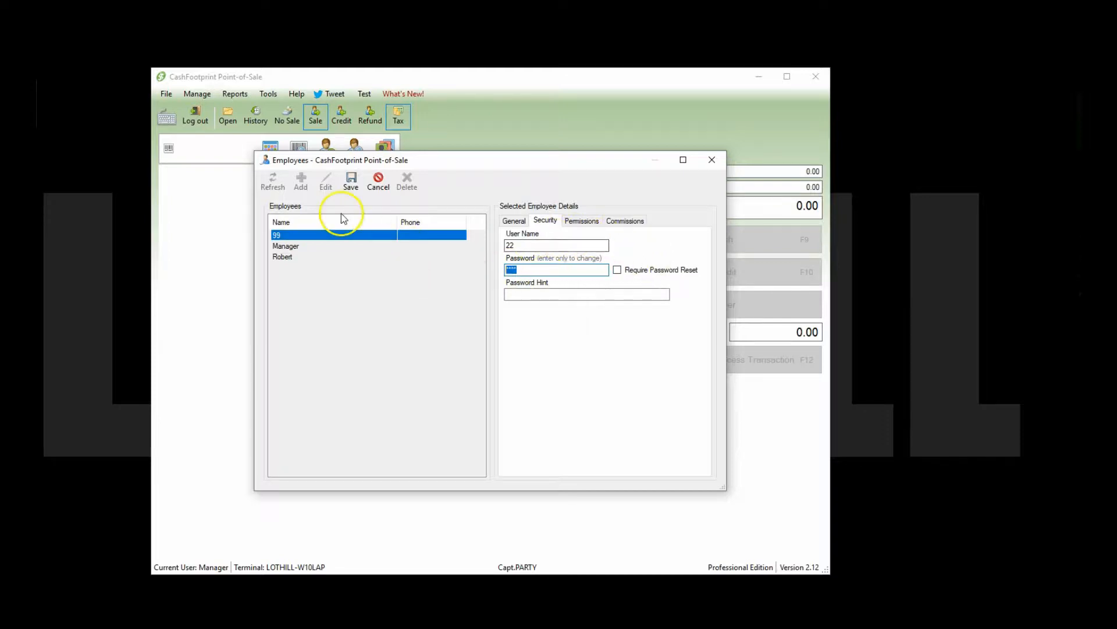
Step: Save the employee, reopen it to review Permissions, save again and close the employee list
{"action": "left_click", "coordinate": [350, 183]}
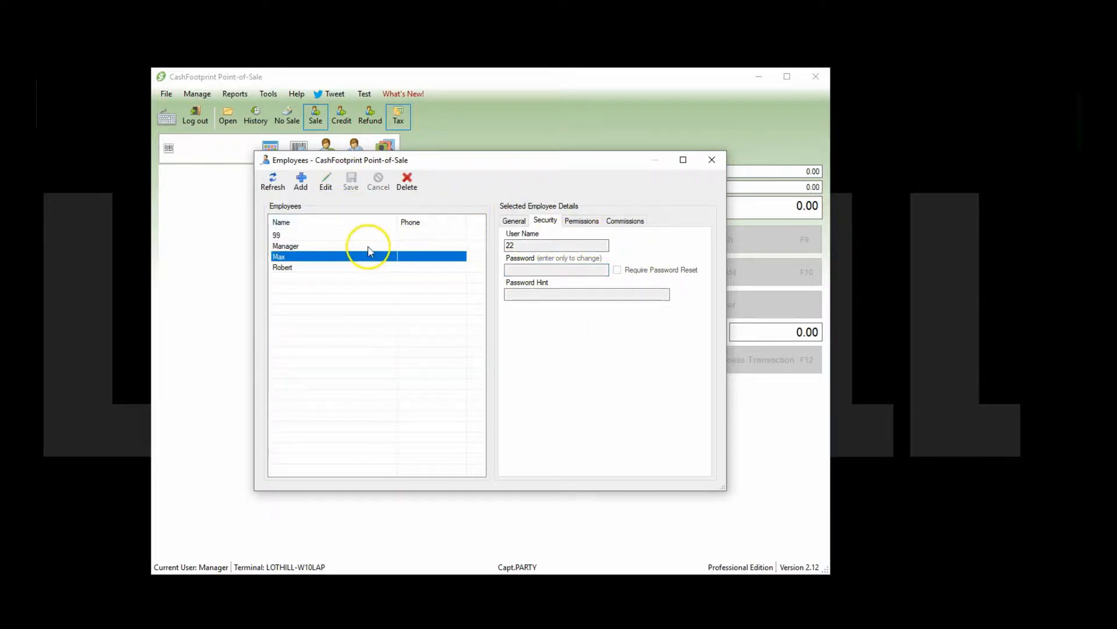
{"action": "double_click", "coordinate": [353, 258]}
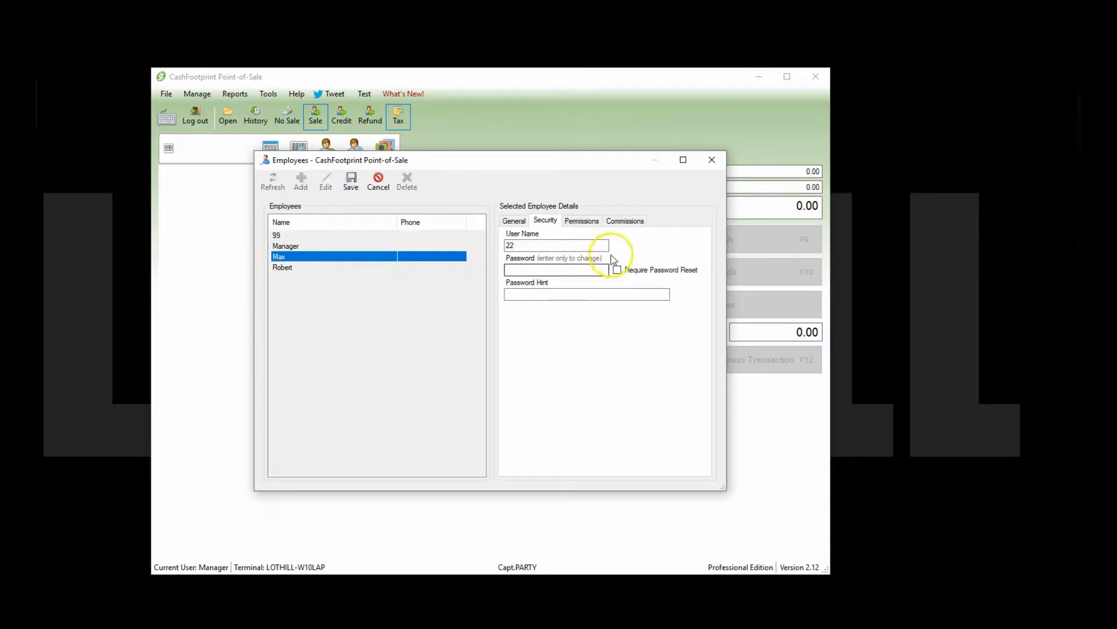
{"action": "left_click", "coordinate": [589, 220]}
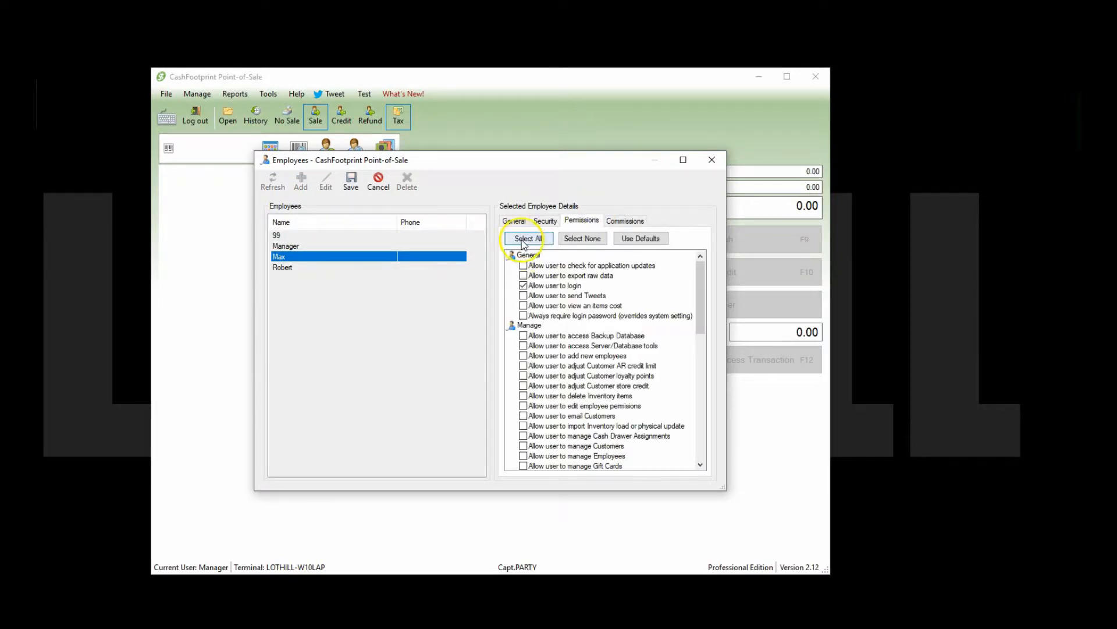
{"action": "left_click", "coordinate": [352, 180]}
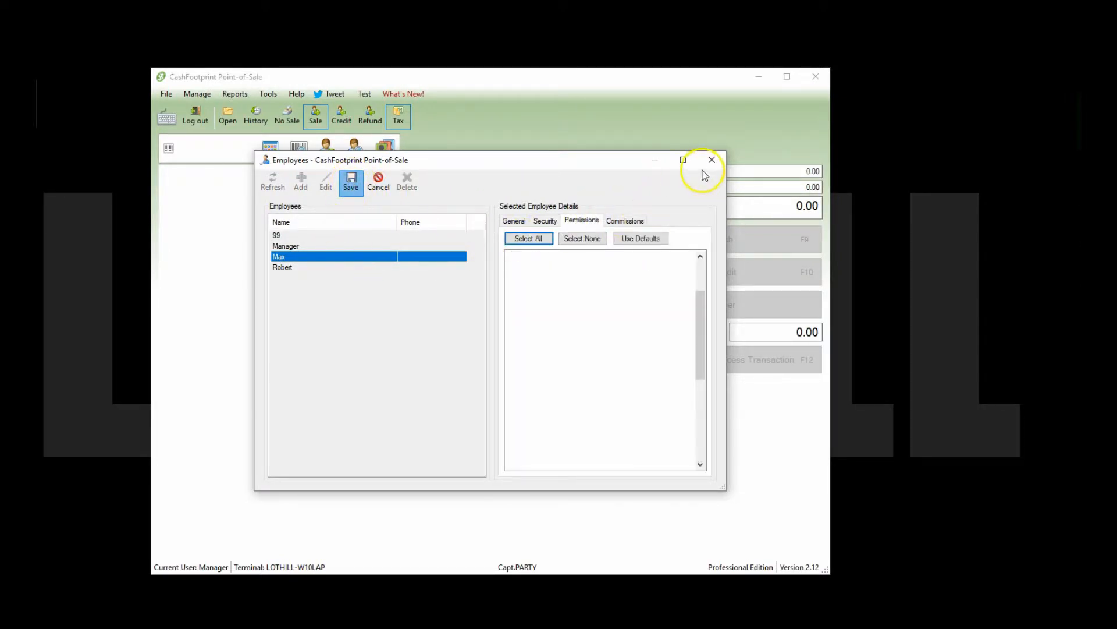
{"action": "left_click", "coordinate": [717, 163]}
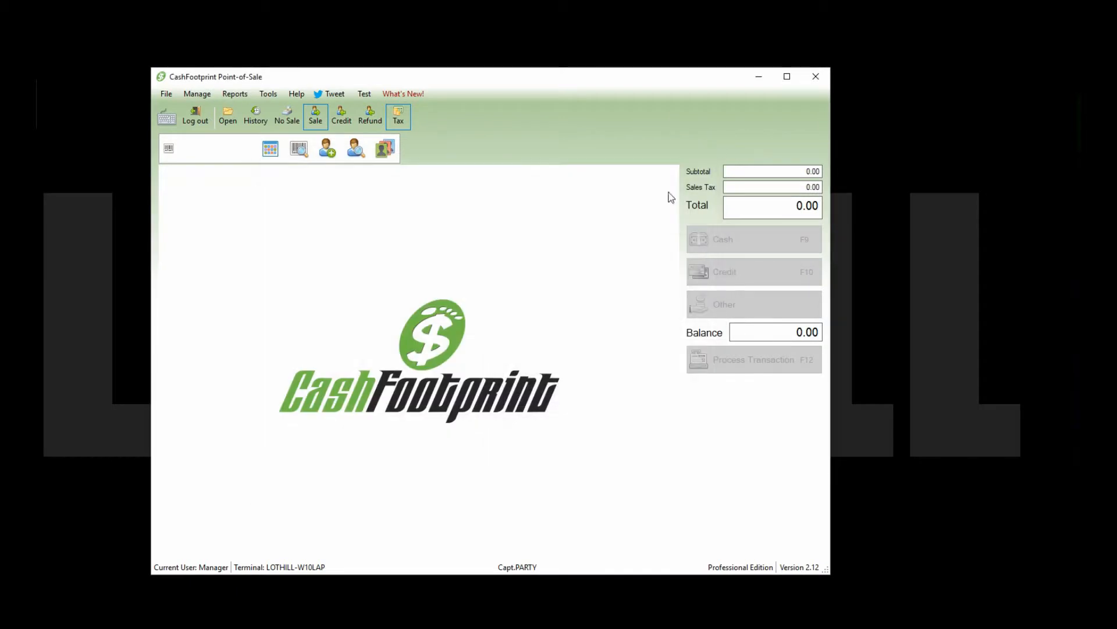
Step: In Options > Business > Security, enable 'Lock terminal after each transaction' and 'Login does not require a password'
{"action": "left_click", "coordinate": [277, 95]}
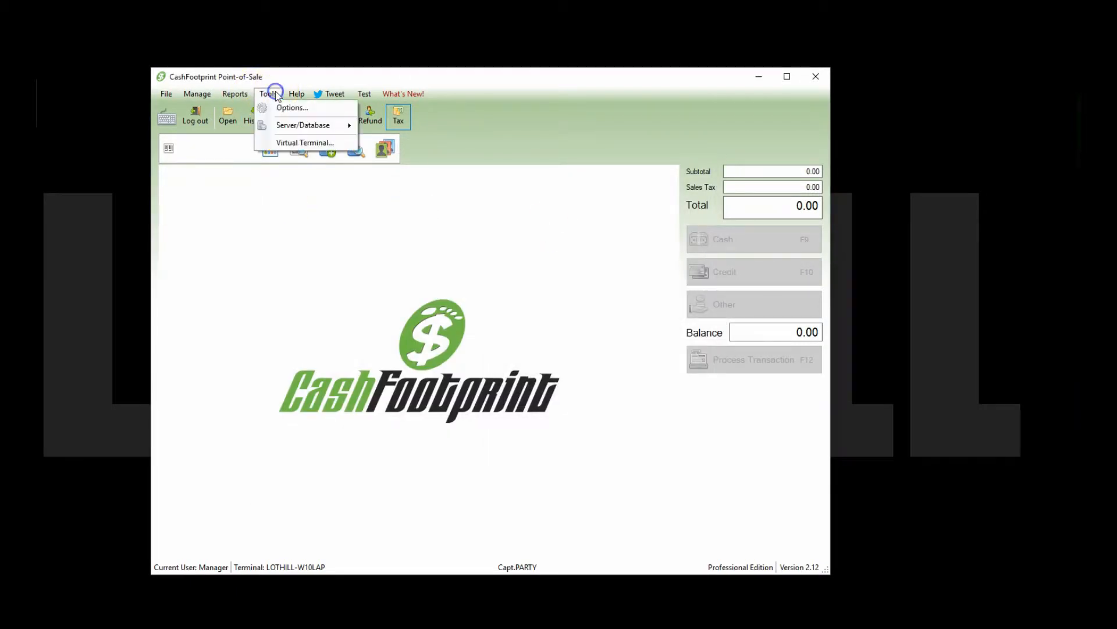
{"action": "left_click", "coordinate": [289, 108]}
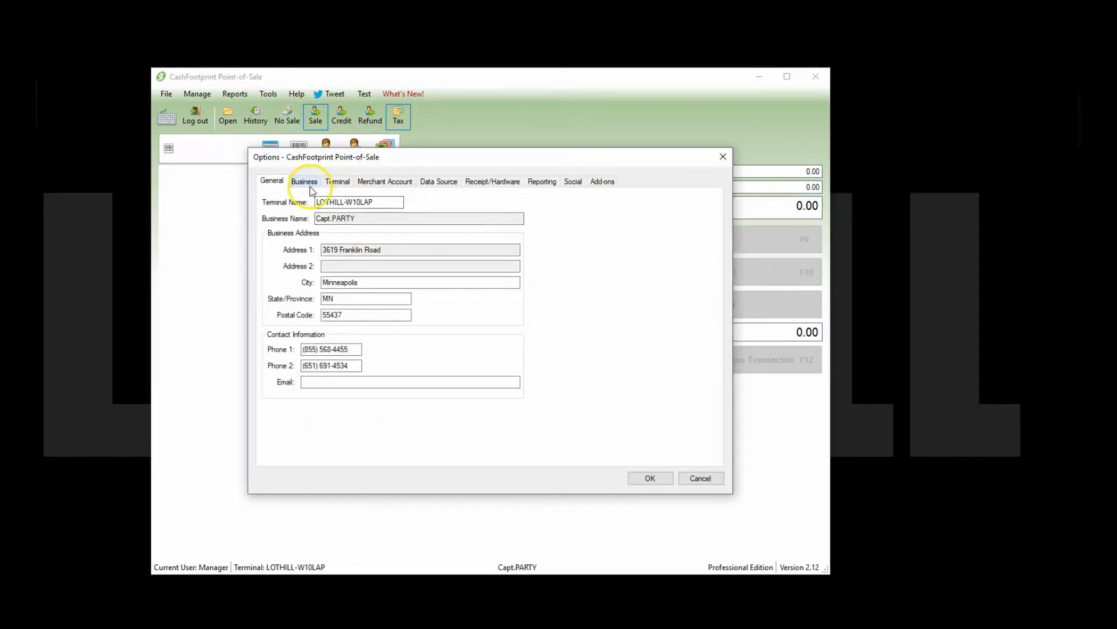
{"action": "left_click", "coordinate": [305, 182]}
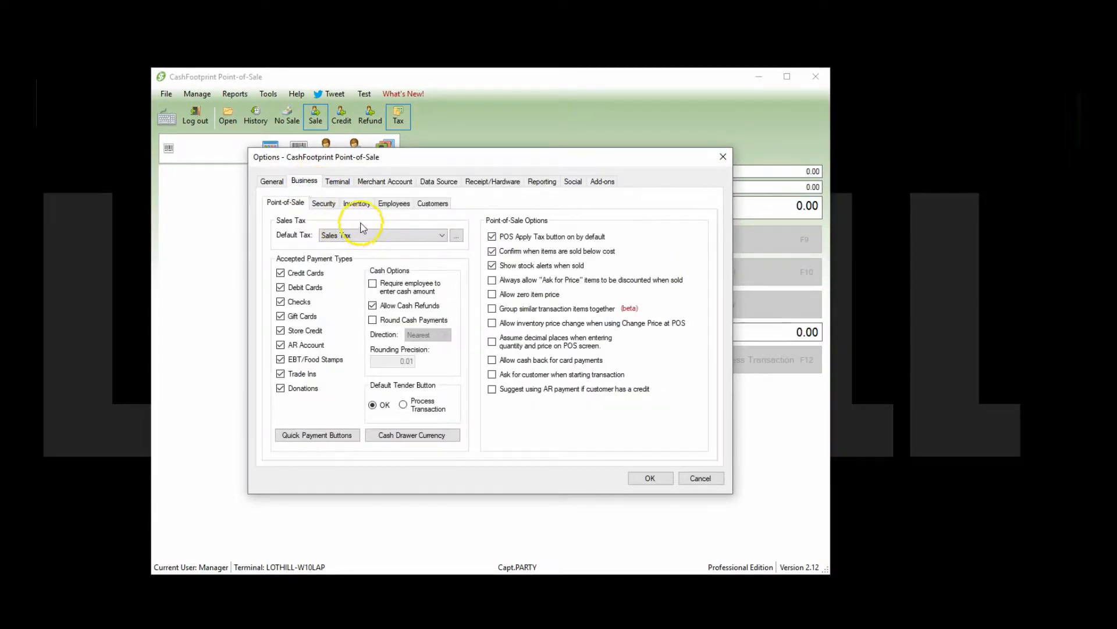
{"action": "left_click", "coordinate": [323, 204]}
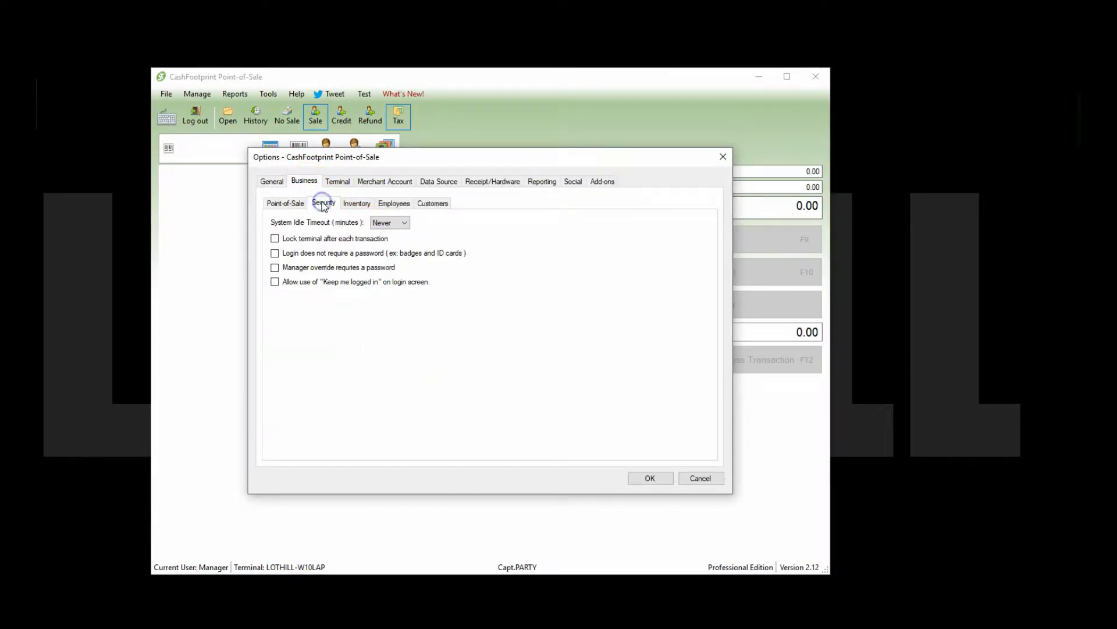
{"action": "left_click", "coordinate": [334, 239]}
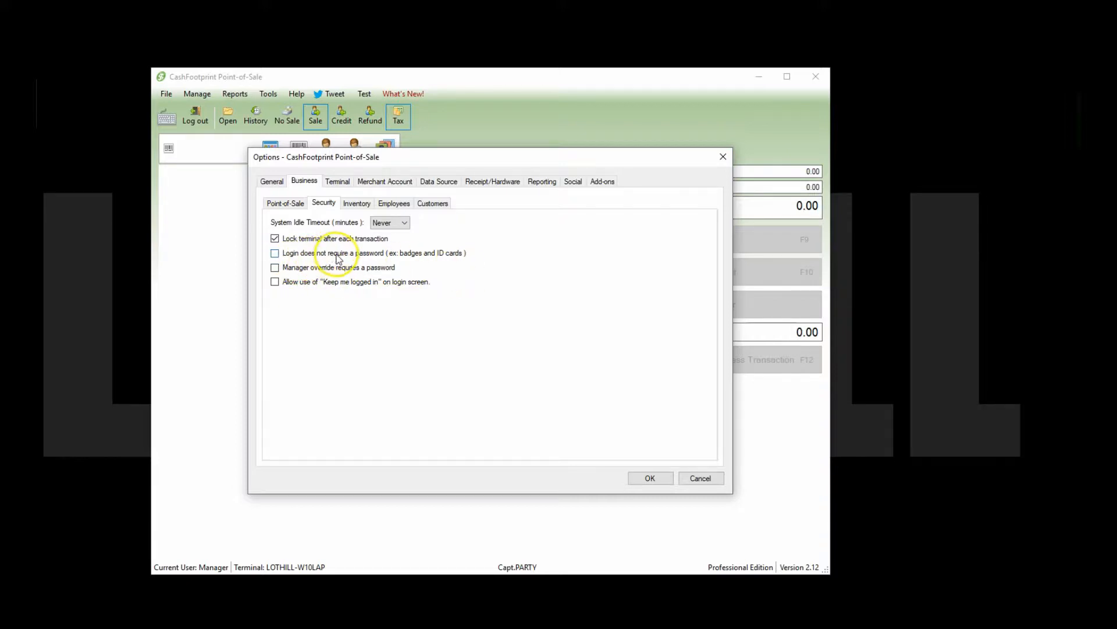
{"action": "left_click", "coordinate": [377, 254]}
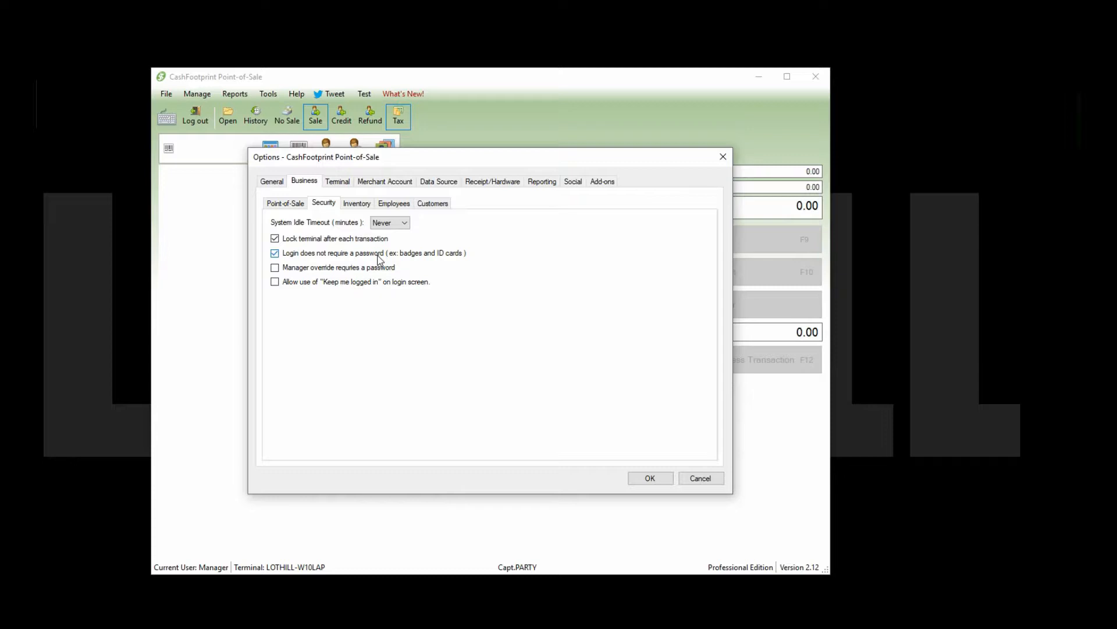
{"action": "left_click", "coordinate": [646, 478]}
Step: Open the employee list and set Manager to always require a login password
{"action": "left_click", "coordinate": [197, 95]}
{"action": "mouse_move", "coordinate": [220, 128]}
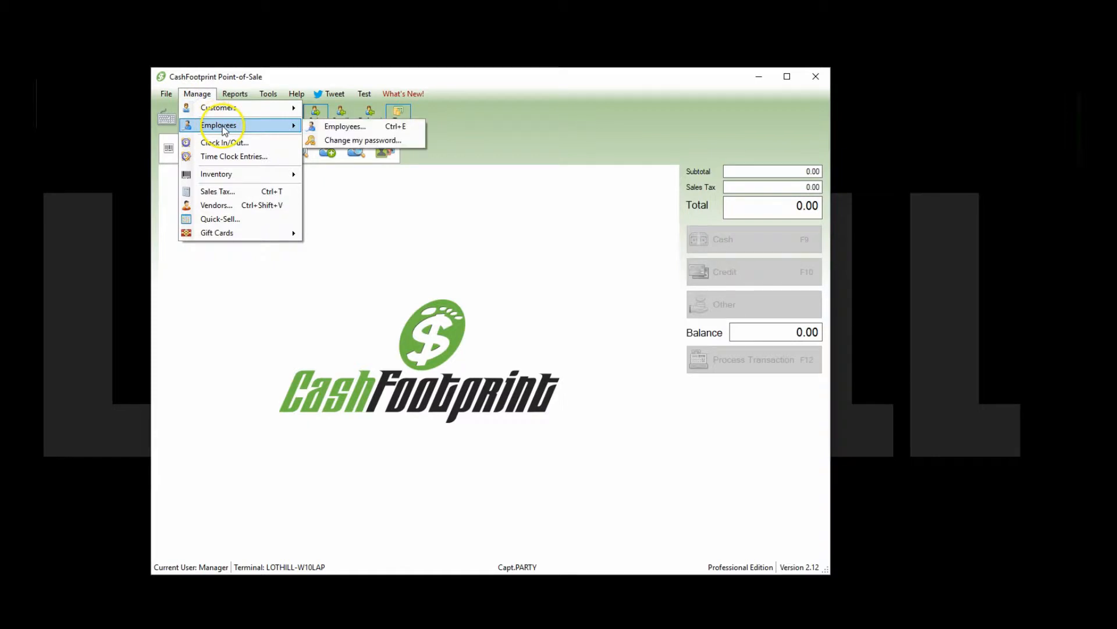
{"action": "left_click", "coordinate": [321, 128]}
{"action": "left_click", "coordinate": [581, 221]}
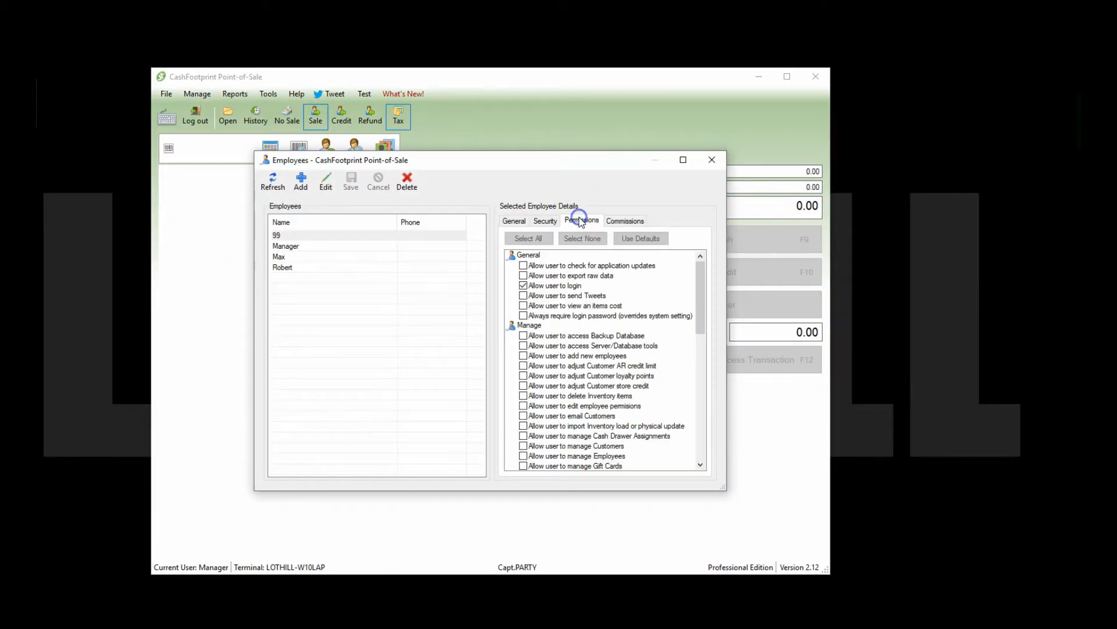
{"action": "left_click", "coordinate": [546, 220]}
{"action": "left_click", "coordinate": [577, 220]}
{"action": "left_click", "coordinate": [327, 246]}
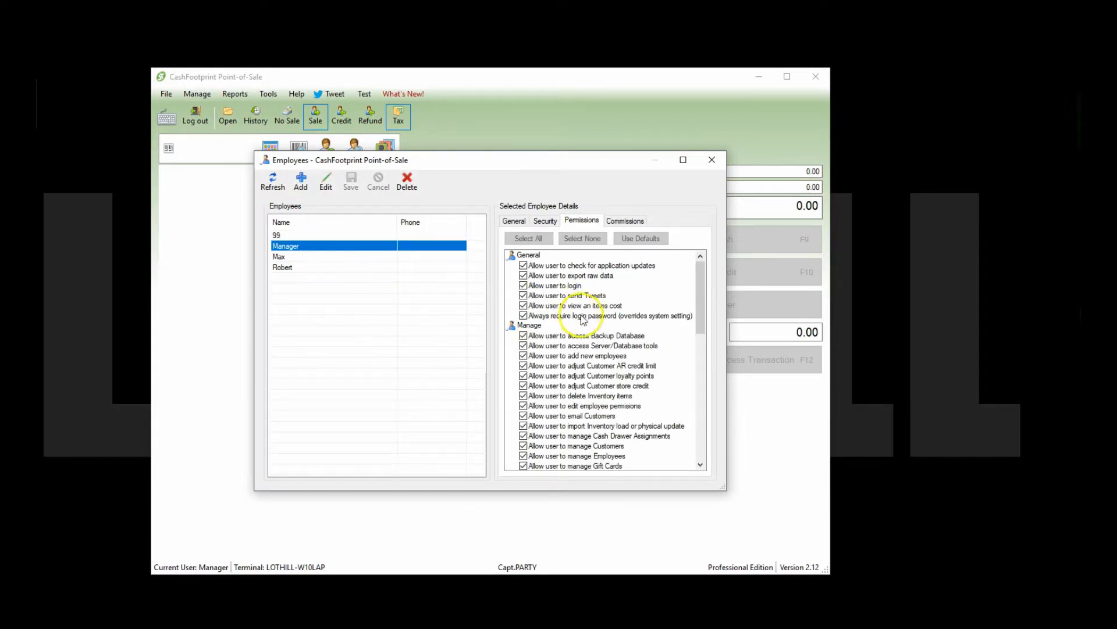
{"action": "left_click", "coordinate": [594, 317]}
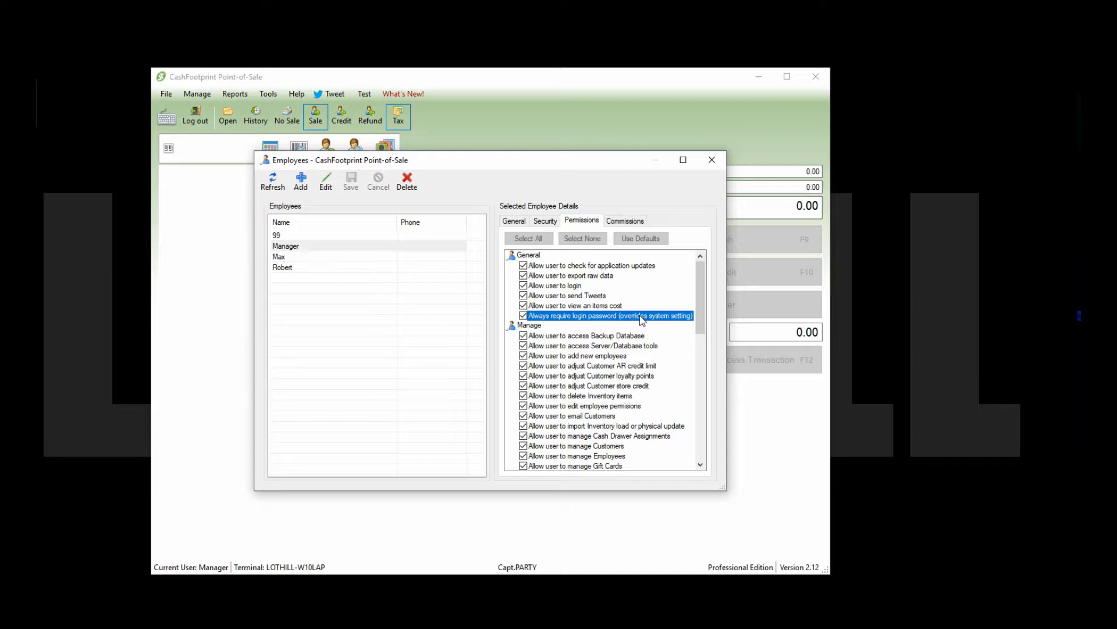
Step: Save the new employee without the login-password requirement, review its General and Security details, and close the list
{"action": "left_click", "coordinate": [370, 257]}
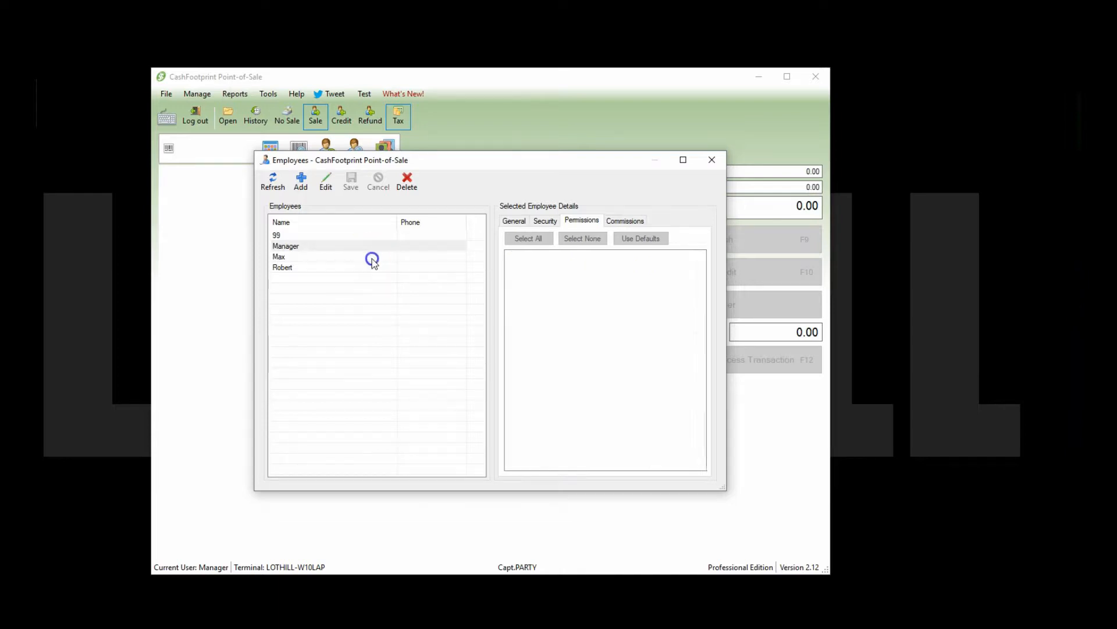
{"action": "double_click", "coordinate": [436, 257]}
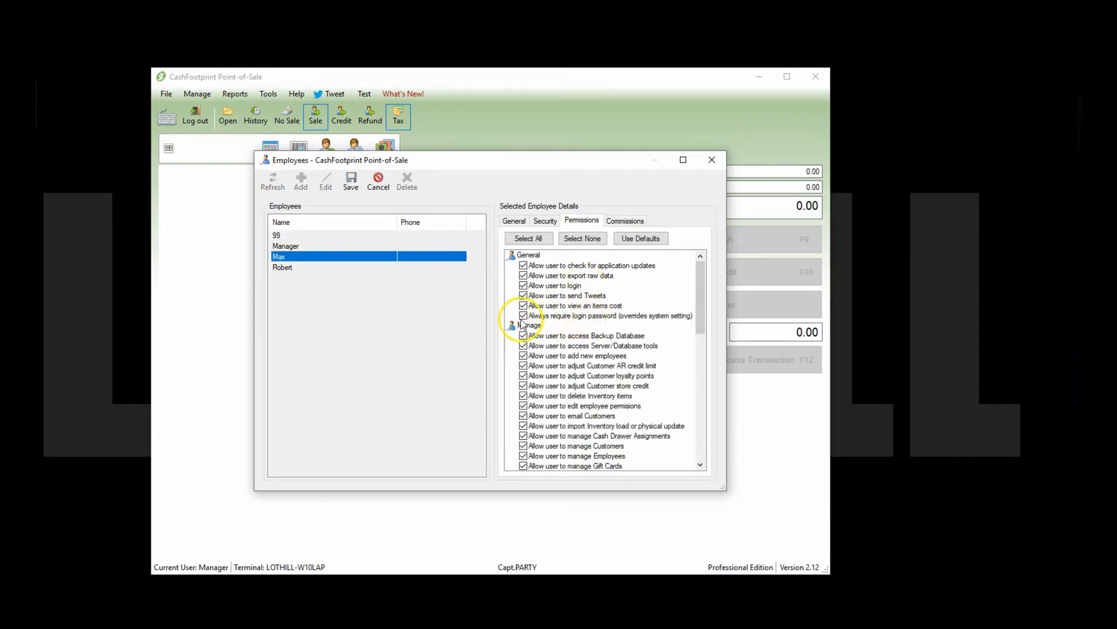
{"action": "left_click", "coordinate": [351, 181]}
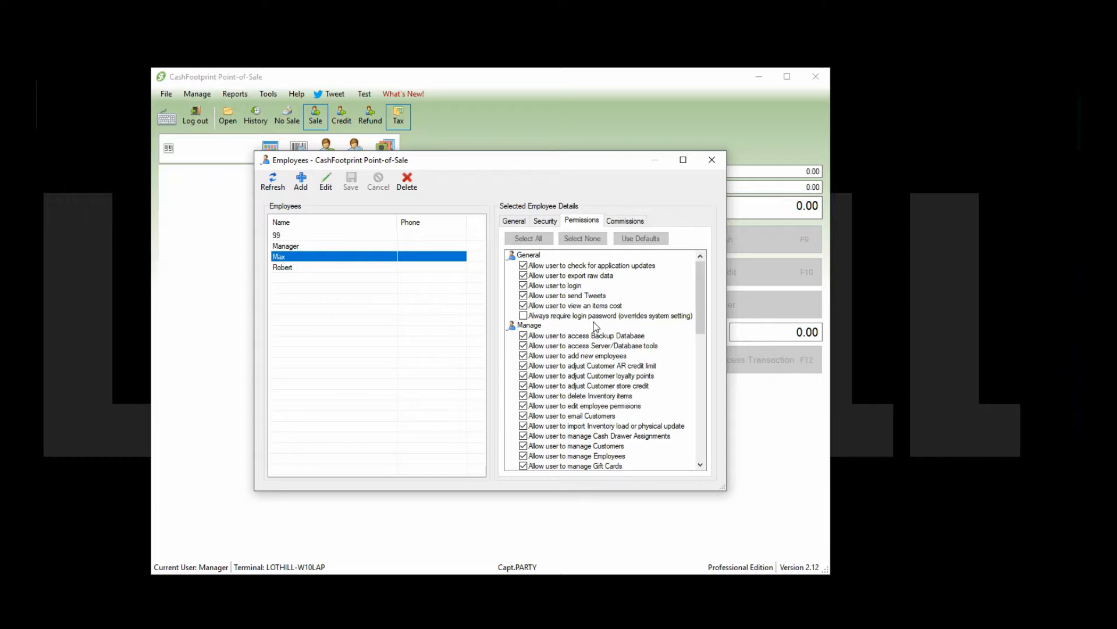
{"action": "left_click", "coordinate": [710, 157]}
{"action": "left_click", "coordinate": [514, 220]}
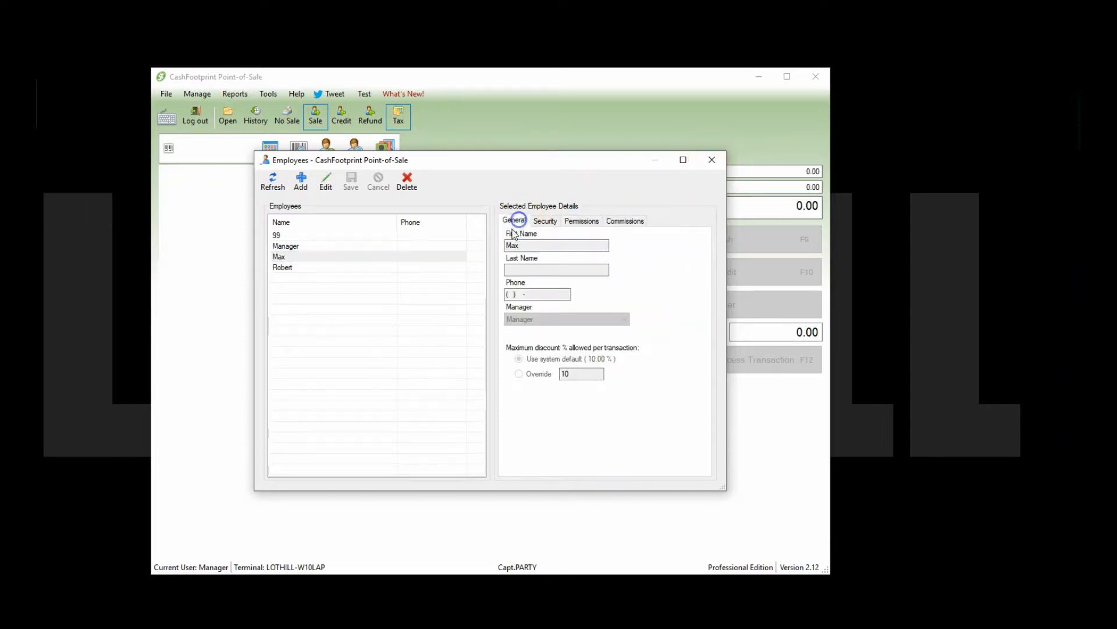
{"action": "left_click", "coordinate": [545, 220]}
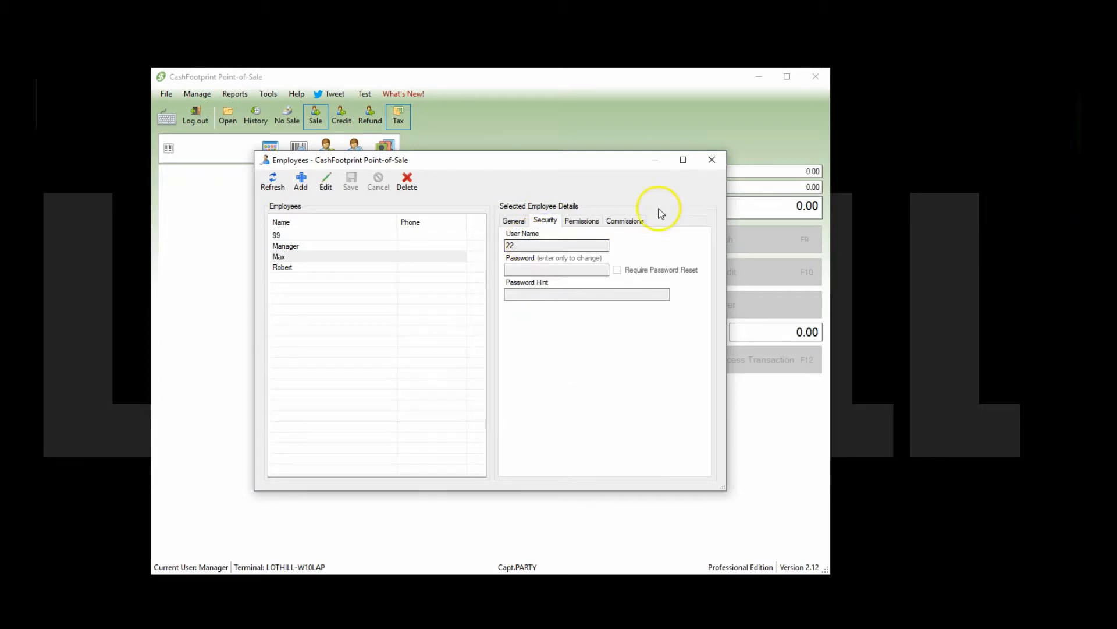
{"action": "left_click", "coordinate": [712, 160]}
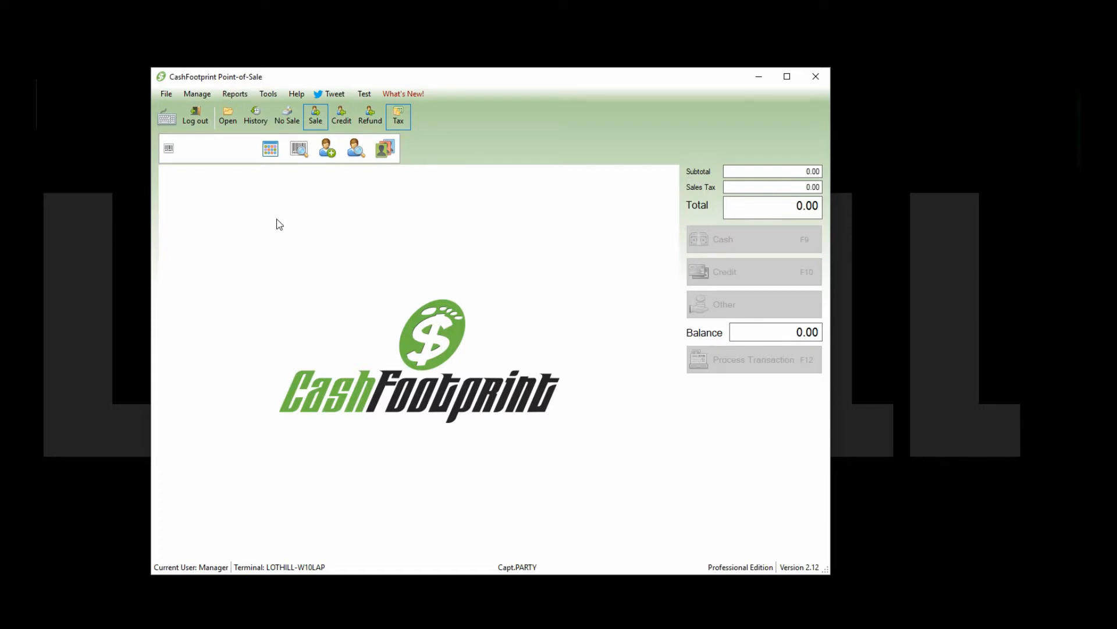
Step: Ring up Test Item 2345 despite the stock alert and complete the zero-total cash sale
{"action": "left_click", "coordinate": [268, 95]}
{"action": "type", "text": "2345"}
{"action": "key", "text": "Return"}
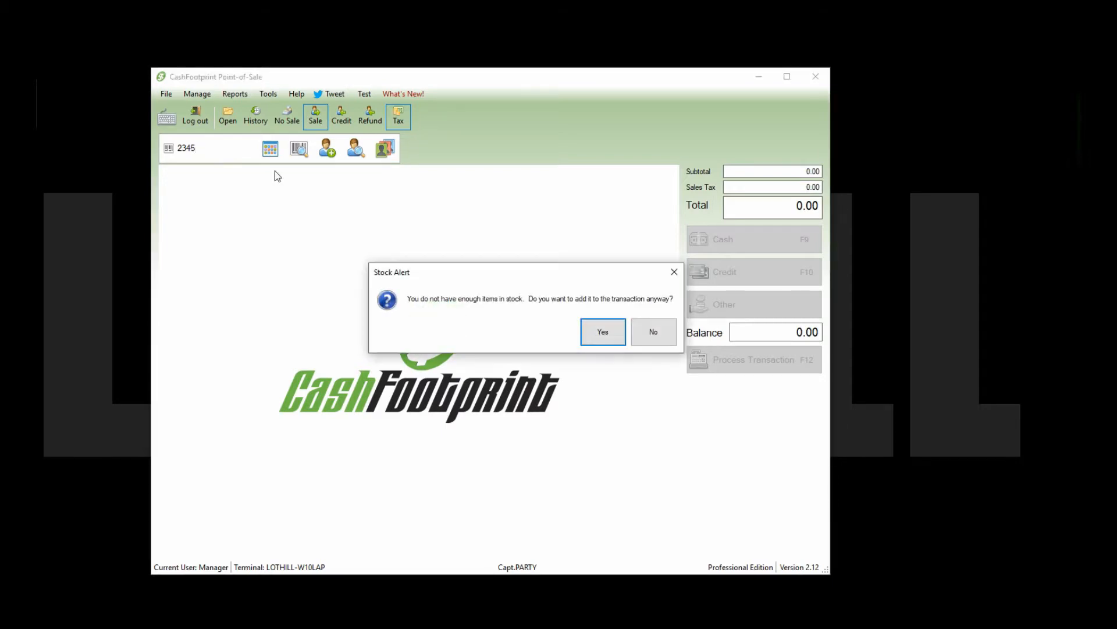
{"action": "left_click", "coordinate": [599, 331]}
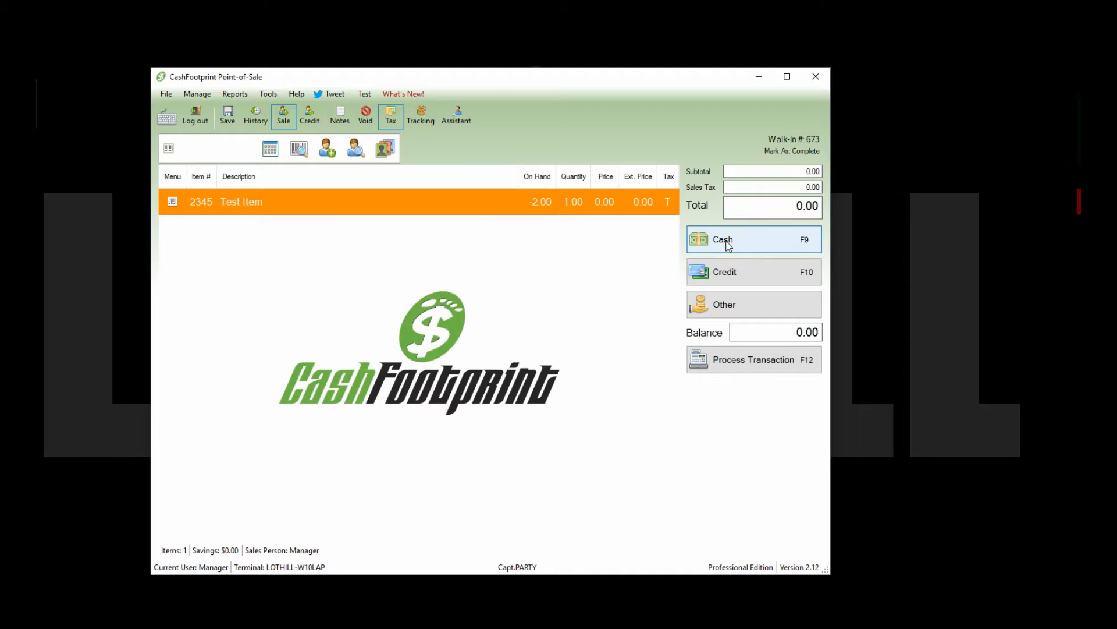
{"action": "left_click", "coordinate": [729, 245]}
{"action": "left_click", "coordinate": [570, 463]}
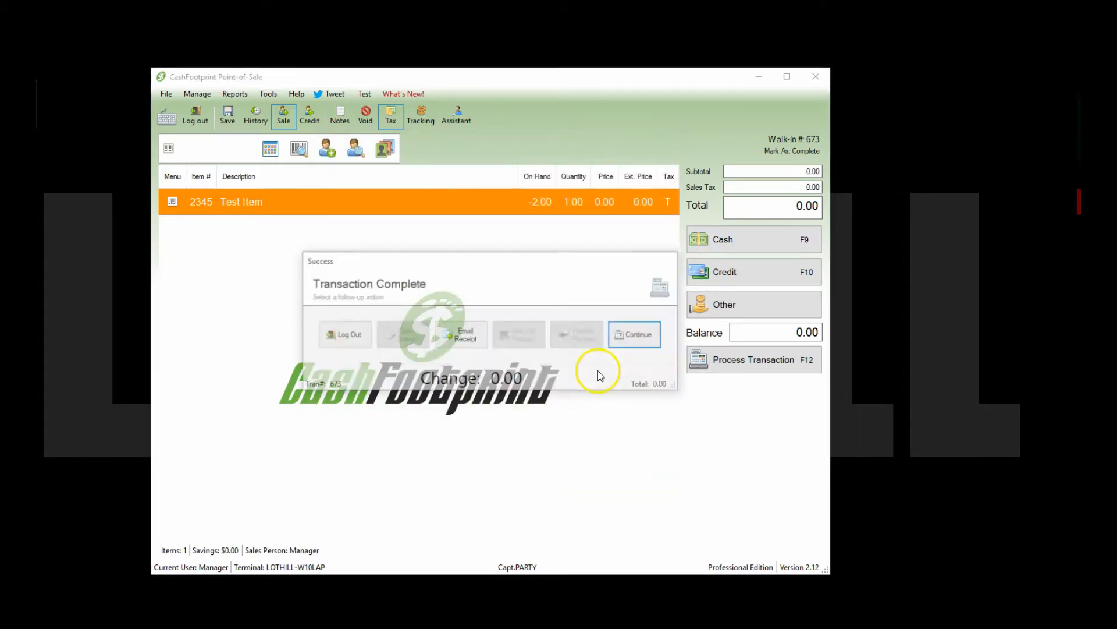
{"action": "left_click", "coordinate": [634, 337]}
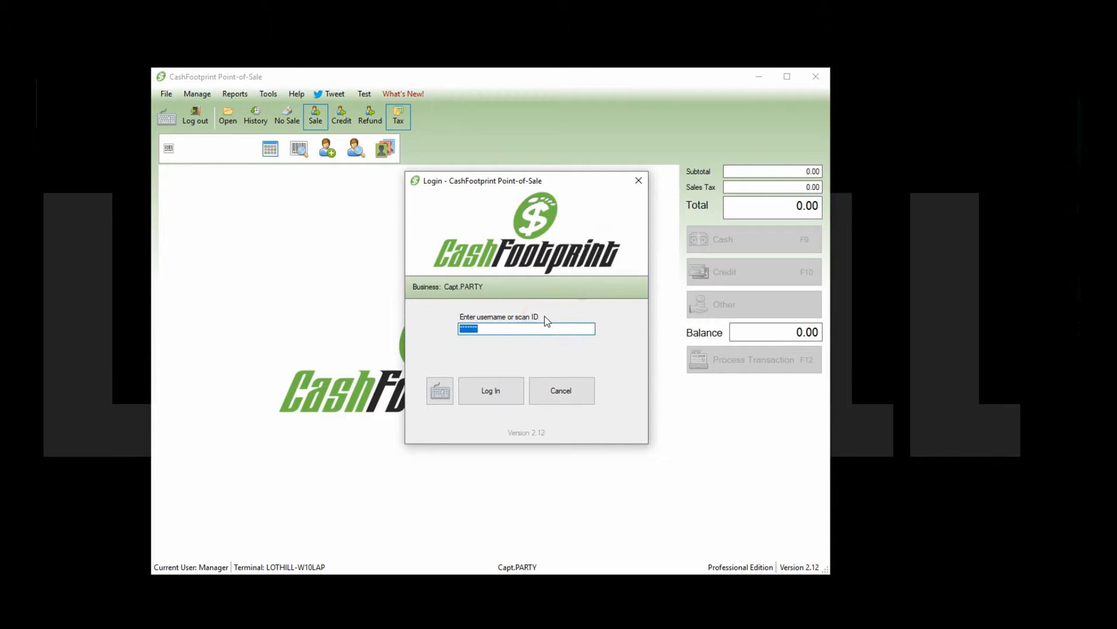
Step: Log in as the new employee without a password and complete a cash sale of item 1234
{"action": "key", "text": "Return"}
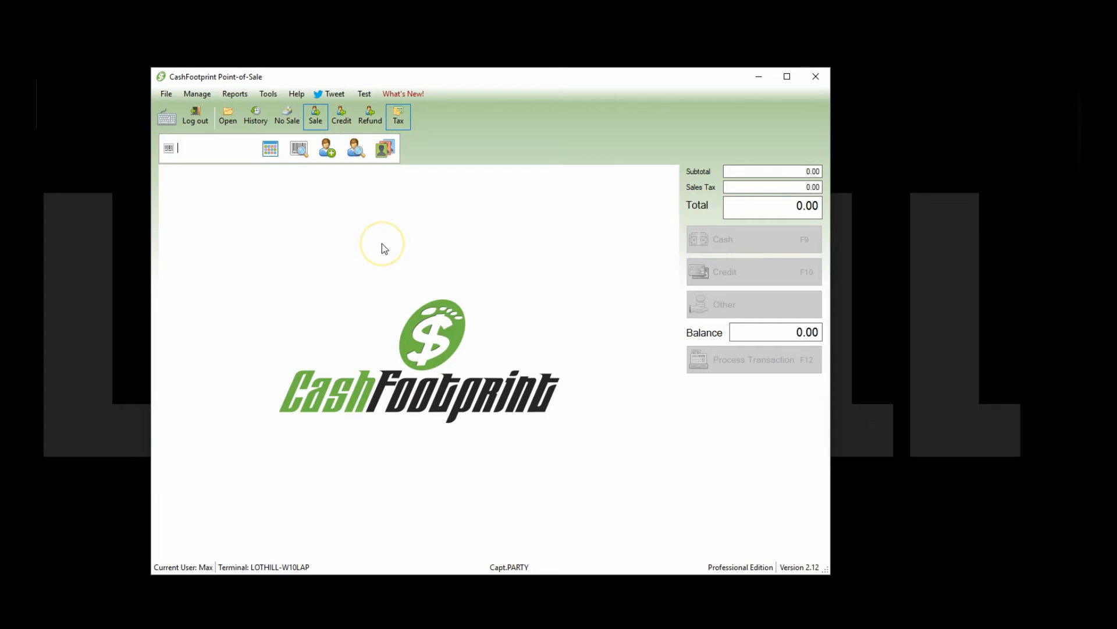
{"action": "type", "text": "1234"}
{"action": "key", "text": "Return"}
{"action": "key", "text": "Return"}
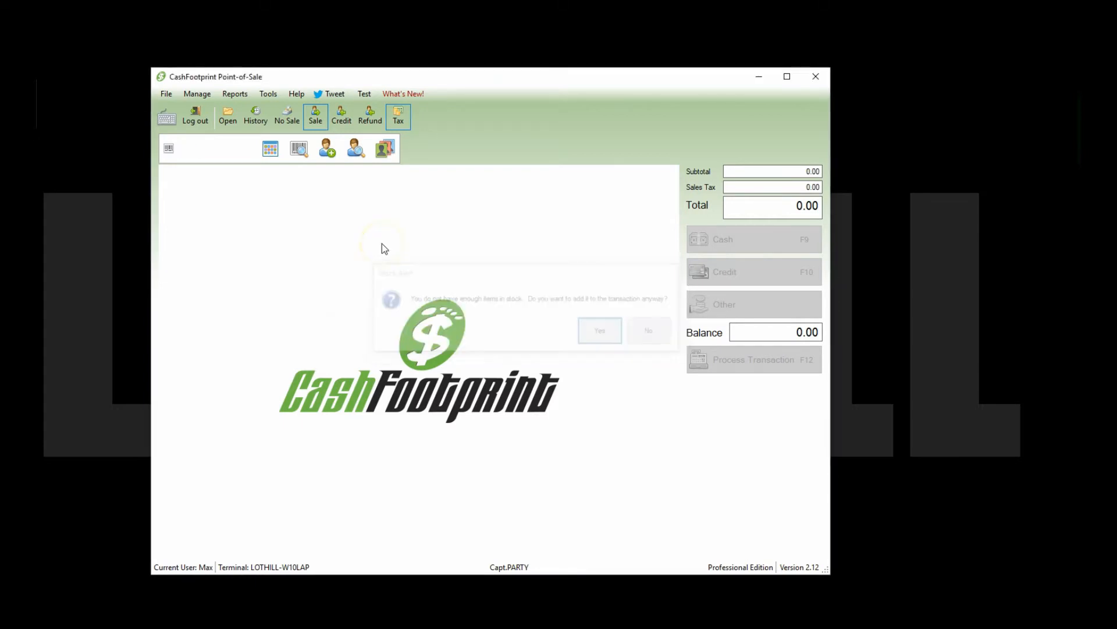
{"action": "key", "text": "F9"}
{"action": "key", "text": "Return"}
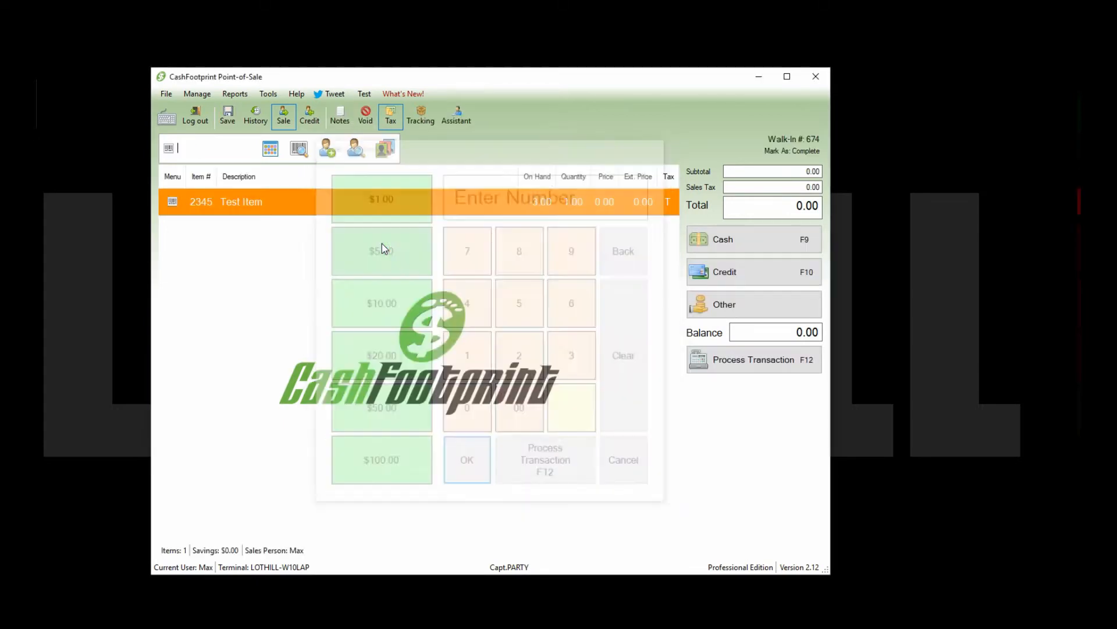
{"action": "key", "text": "F12"}
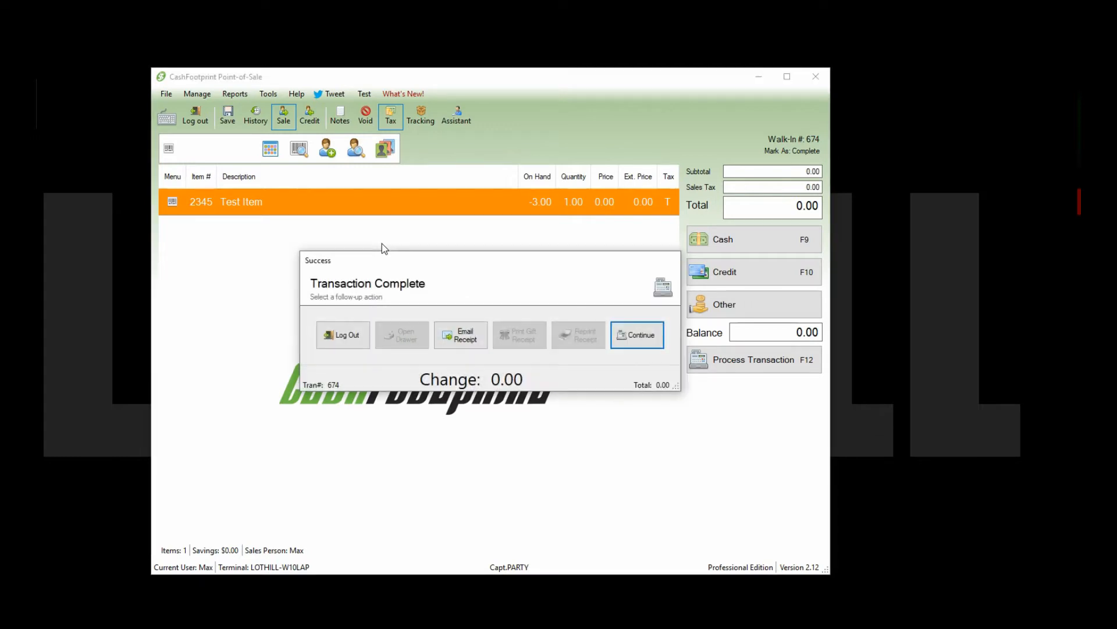
{"action": "key", "text": "Return"}
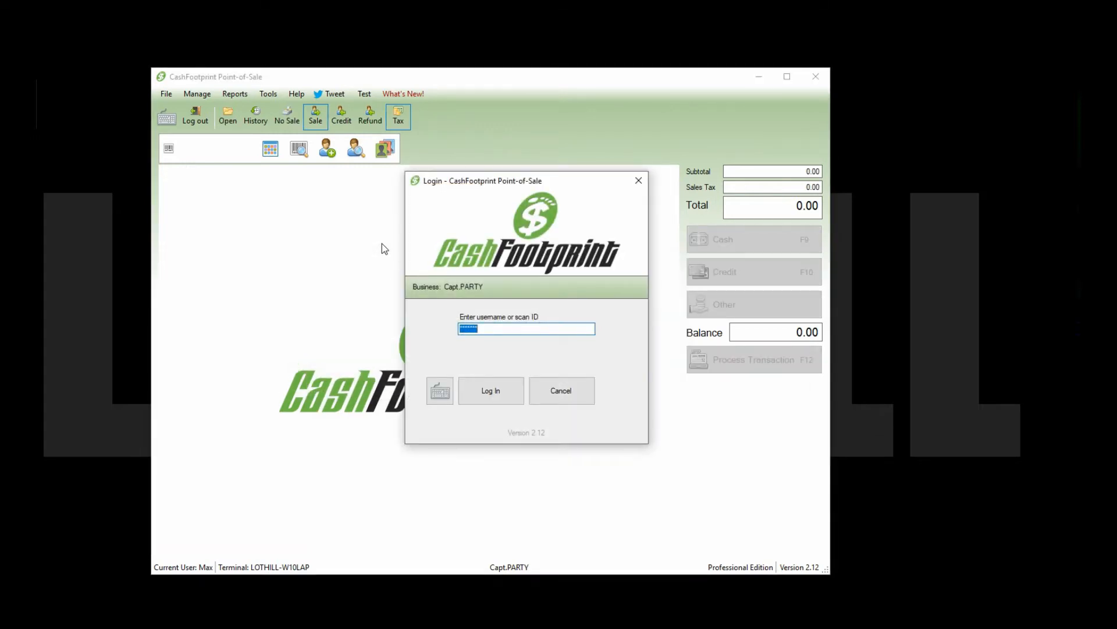
Step: Sign back in as Manager by entering the Manager username and password
{"action": "type", "text": "*******"}
{"action": "key", "text": "Return"}
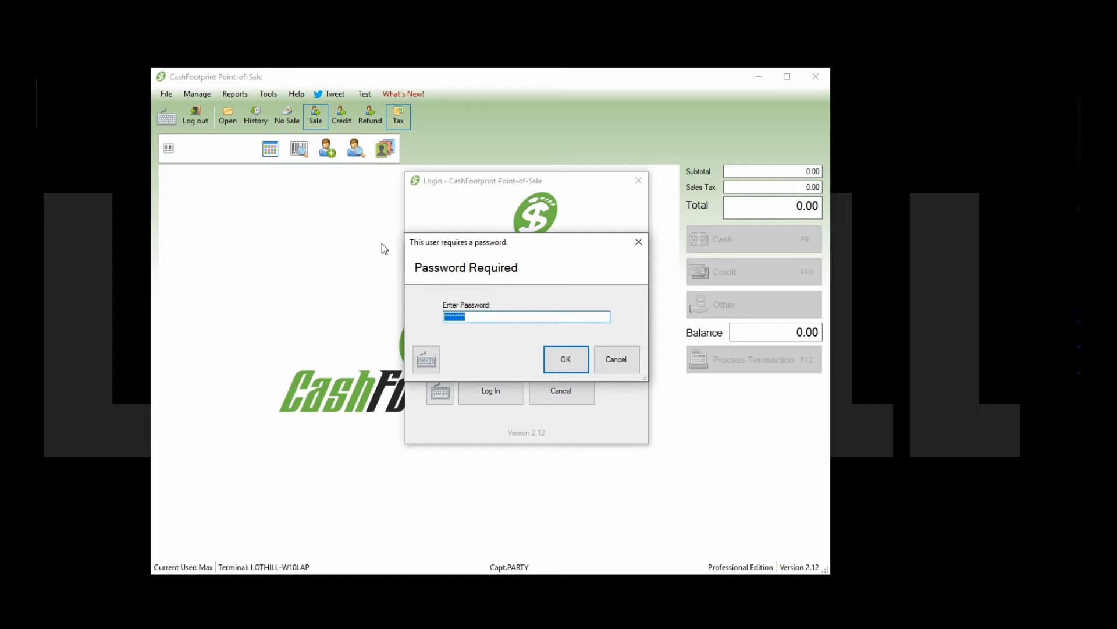
{"action": "type", "text": "********"}
{"action": "key", "text": "Return"}
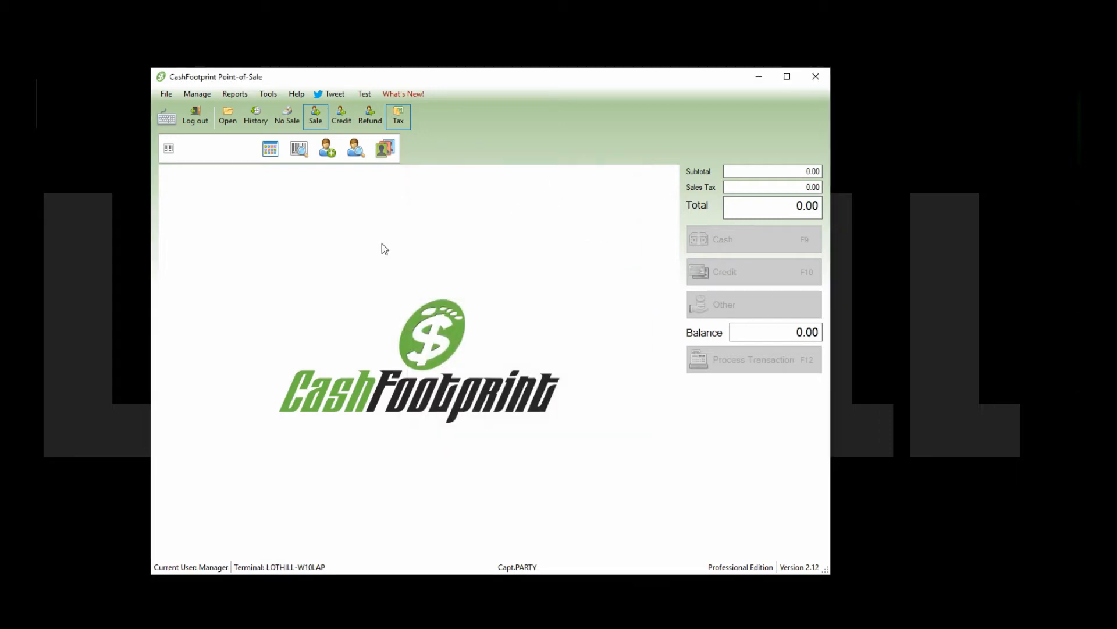